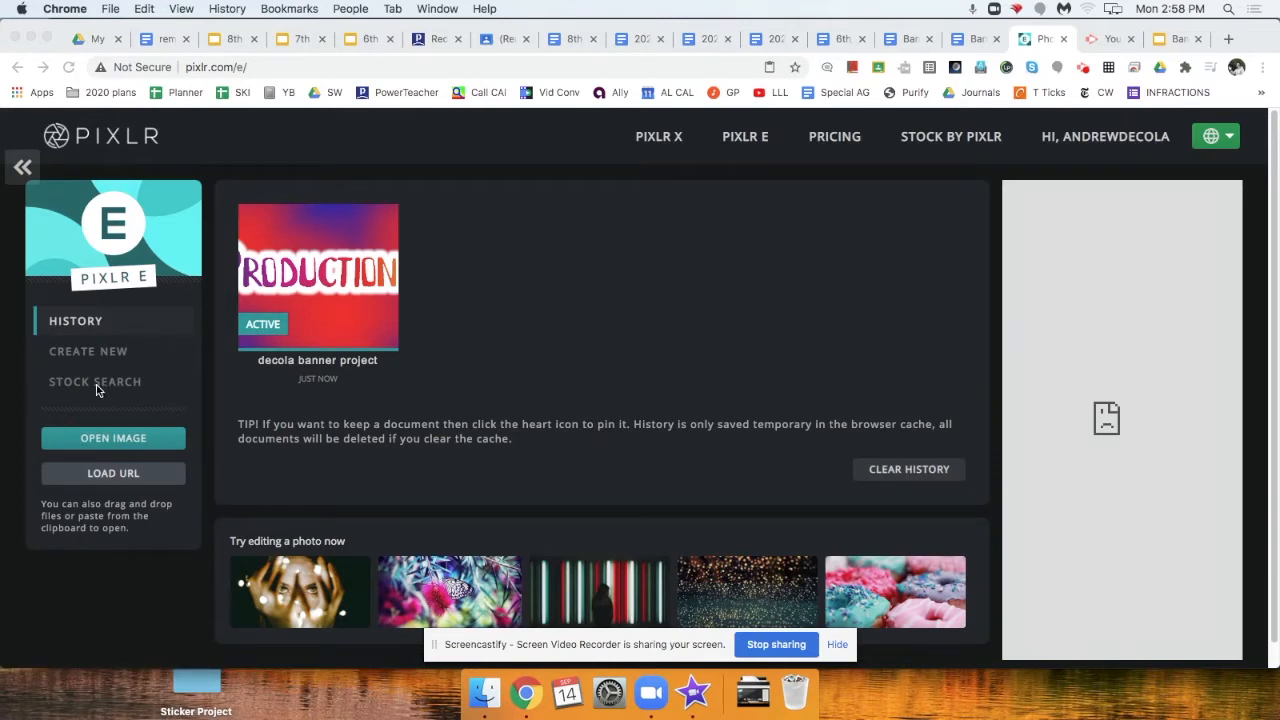
- Start a new blank image and name it color lesson
left_click(118, 353)
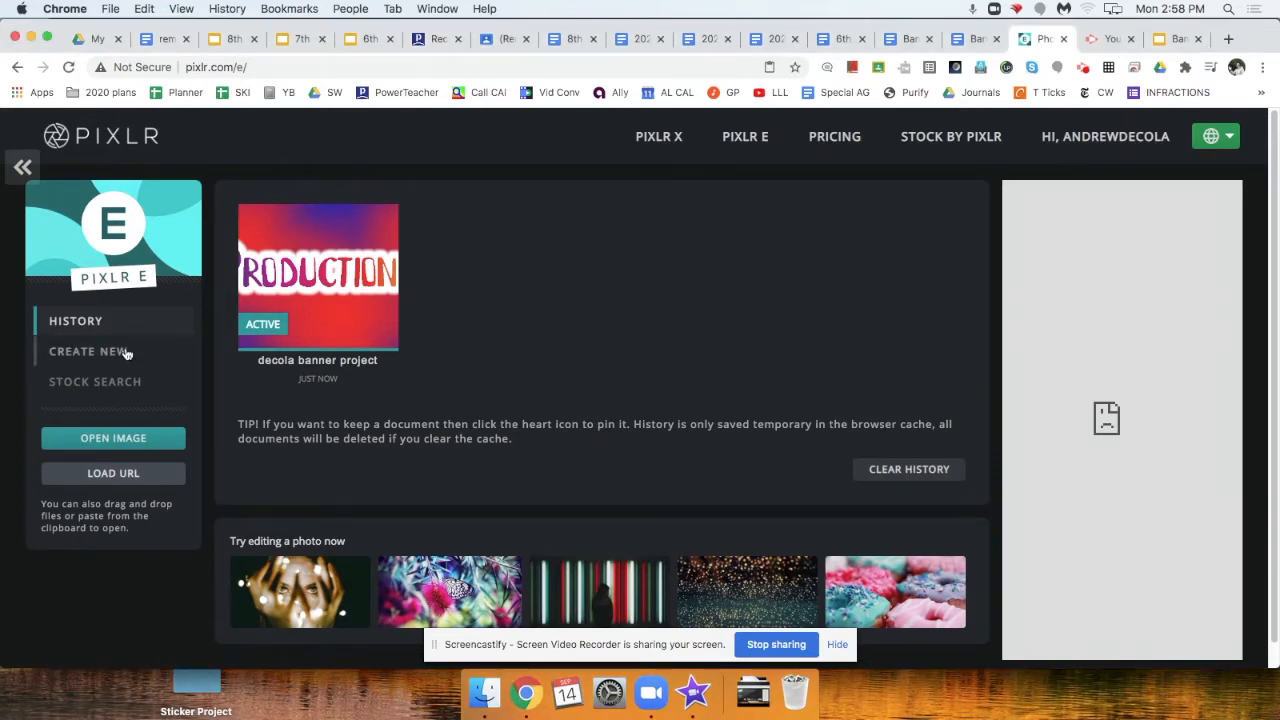
left_click(126, 353)
left_click(837, 644)
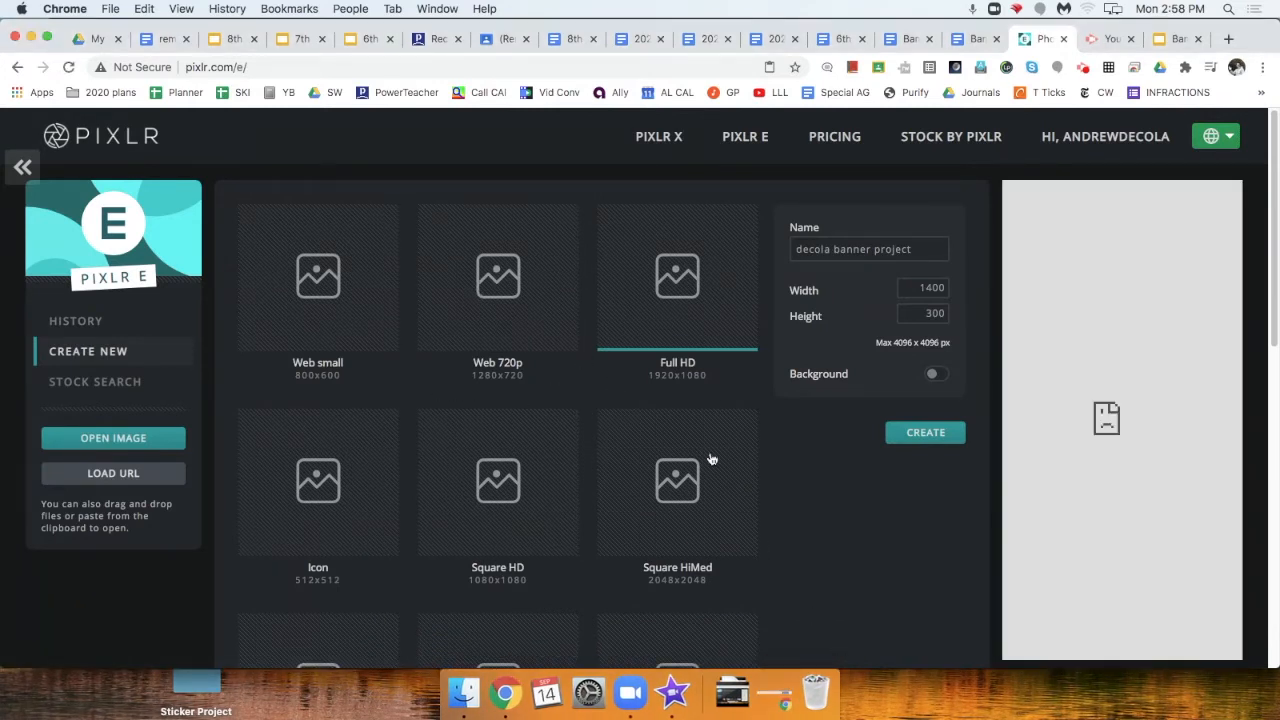
left_click(882, 252)
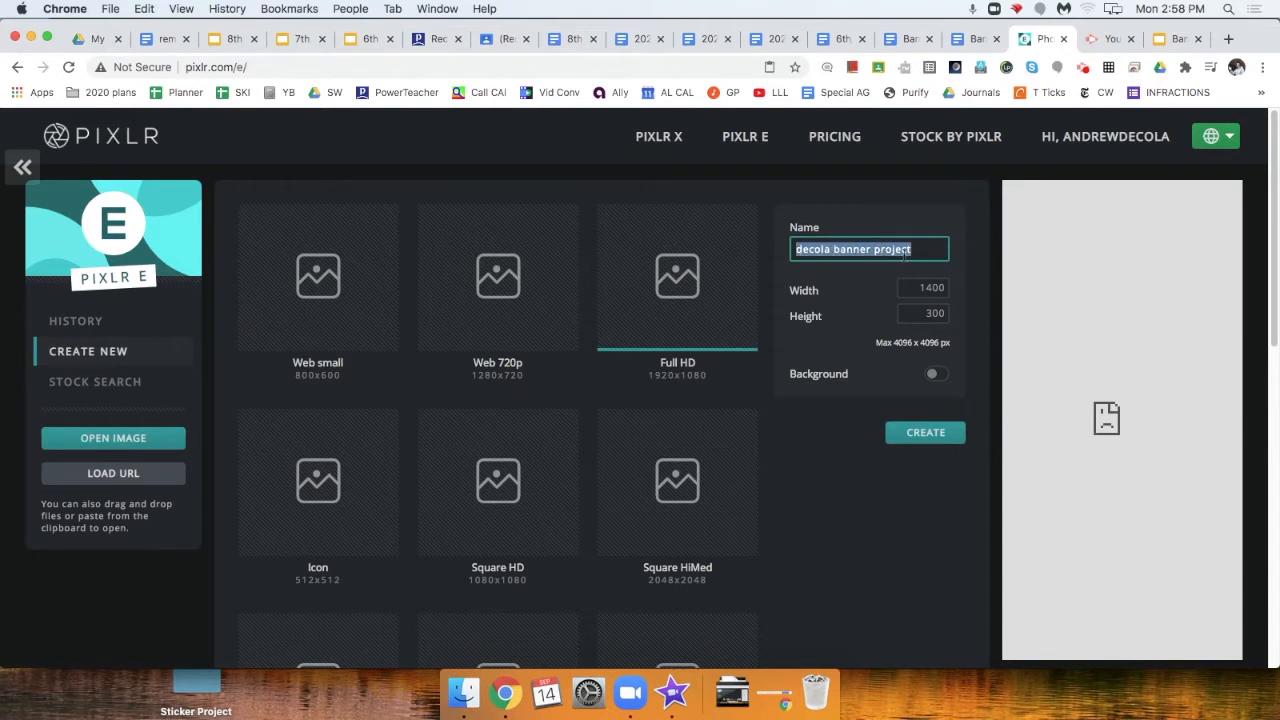
type("d")
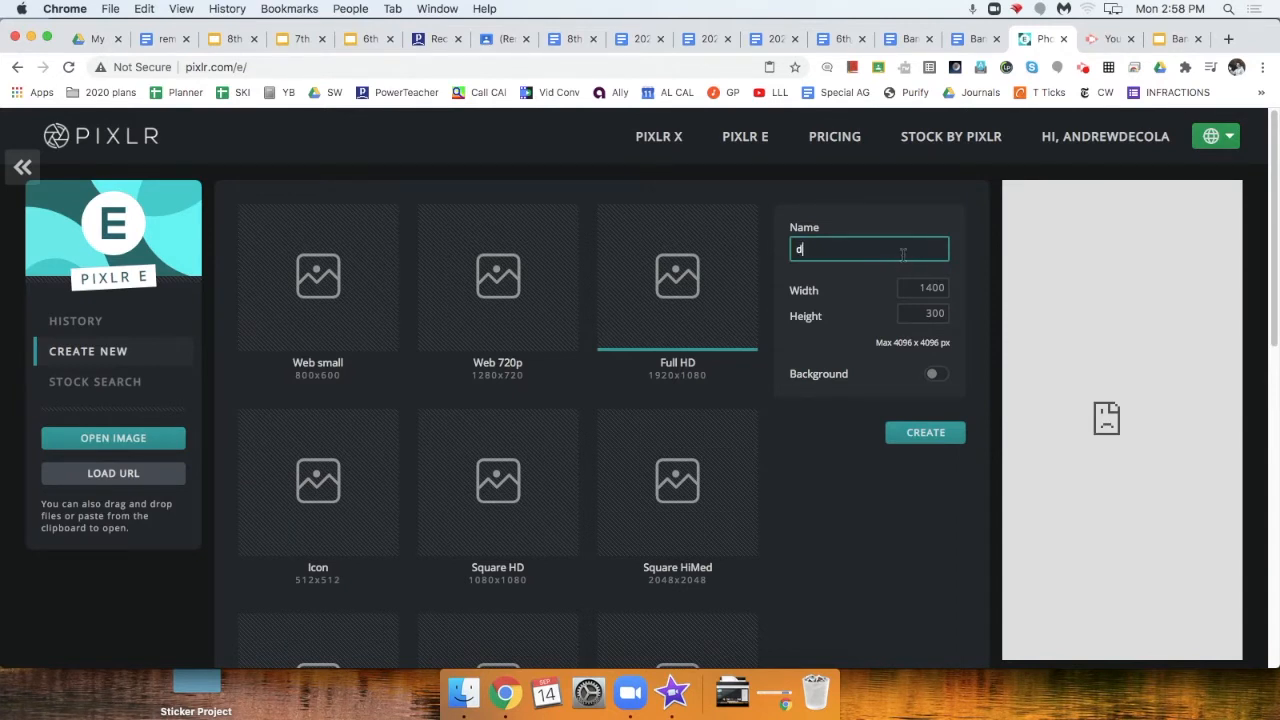
type("olor lesson")
- Set the new image's width and height to 1000 px each and create it
left_click(935, 288)
key("BackSpace")
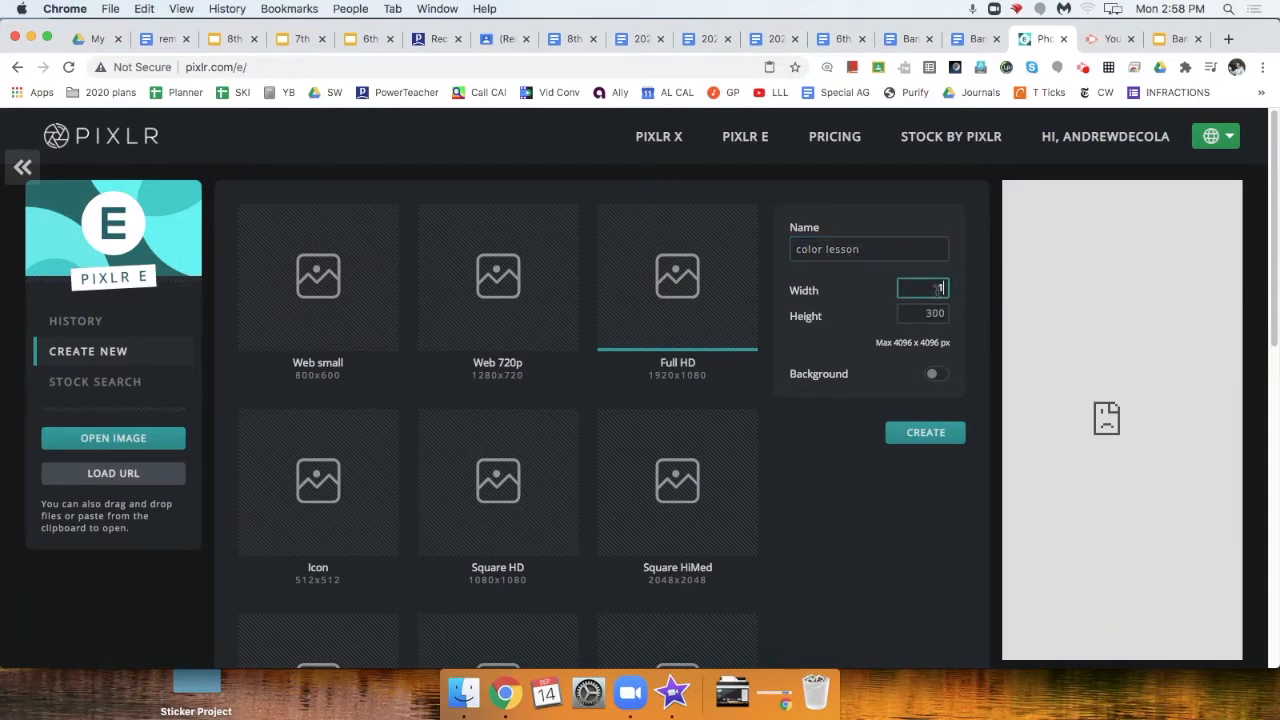
left_click(935, 313)
type("1000")
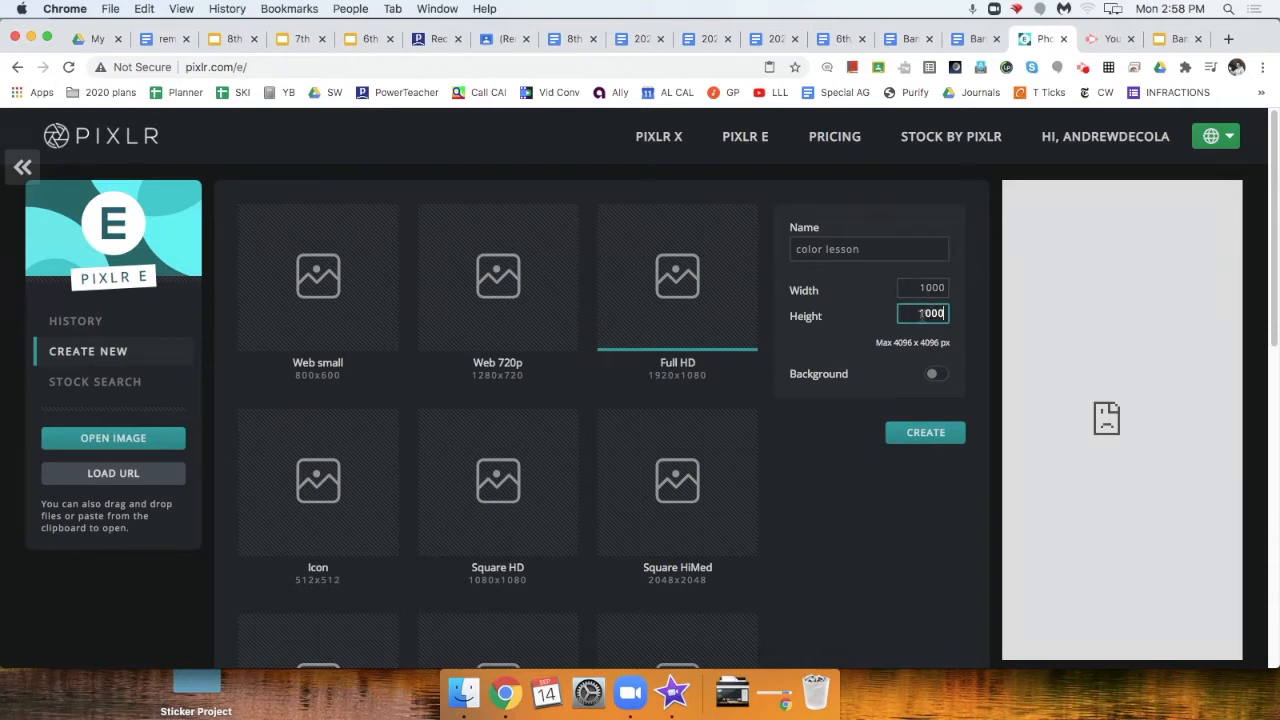
left_click(926, 434)
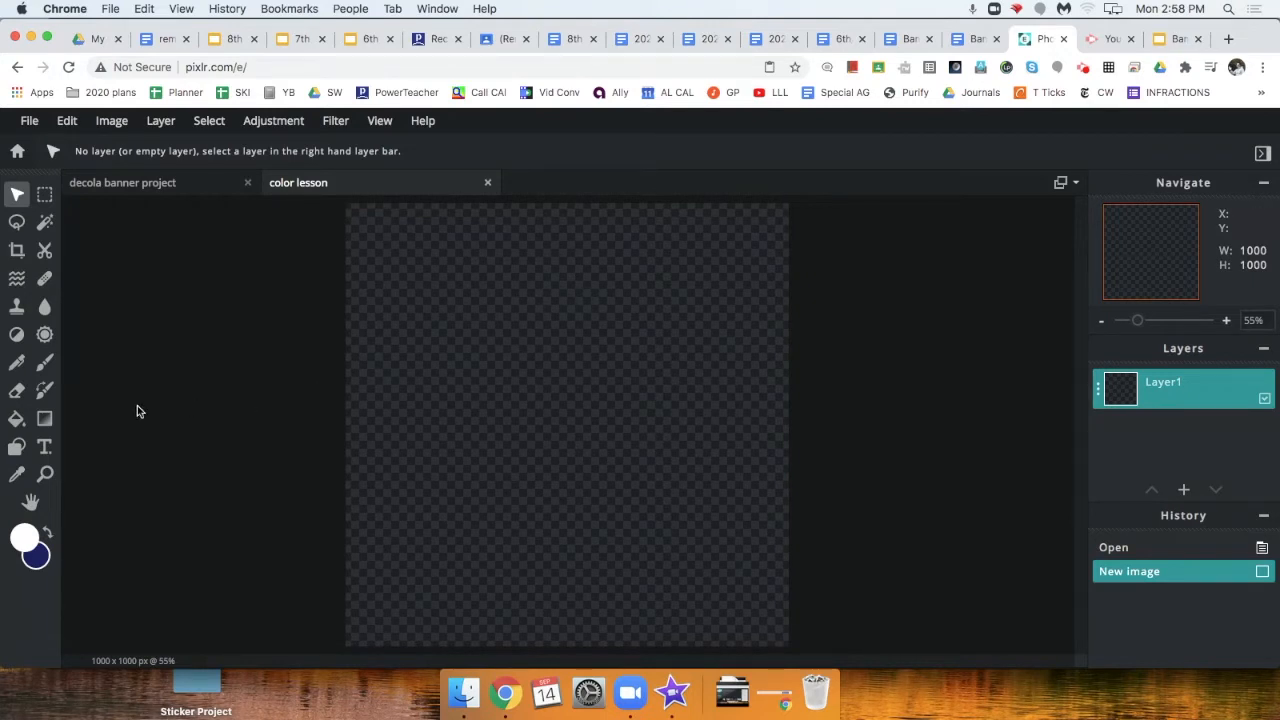
- Fill the canvas with white, then swap the foreground and background colors and refill it with dark blue
left_click(16, 420)
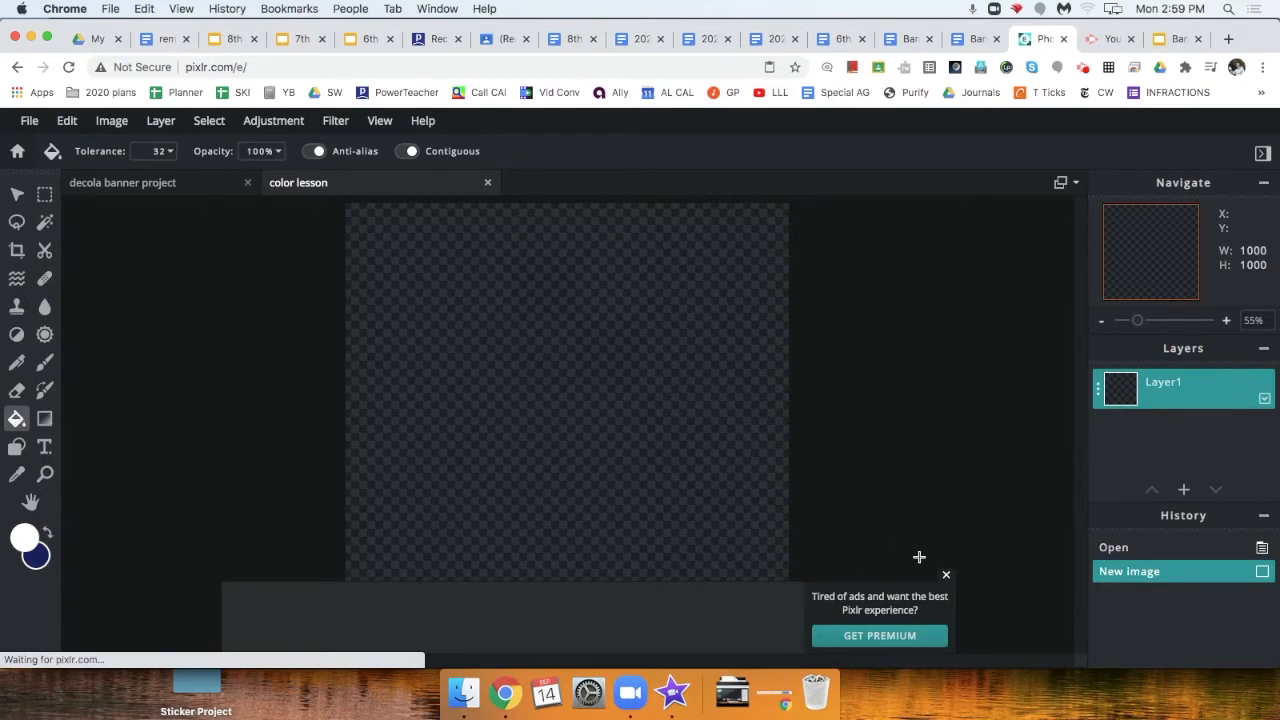
left_click(946, 575)
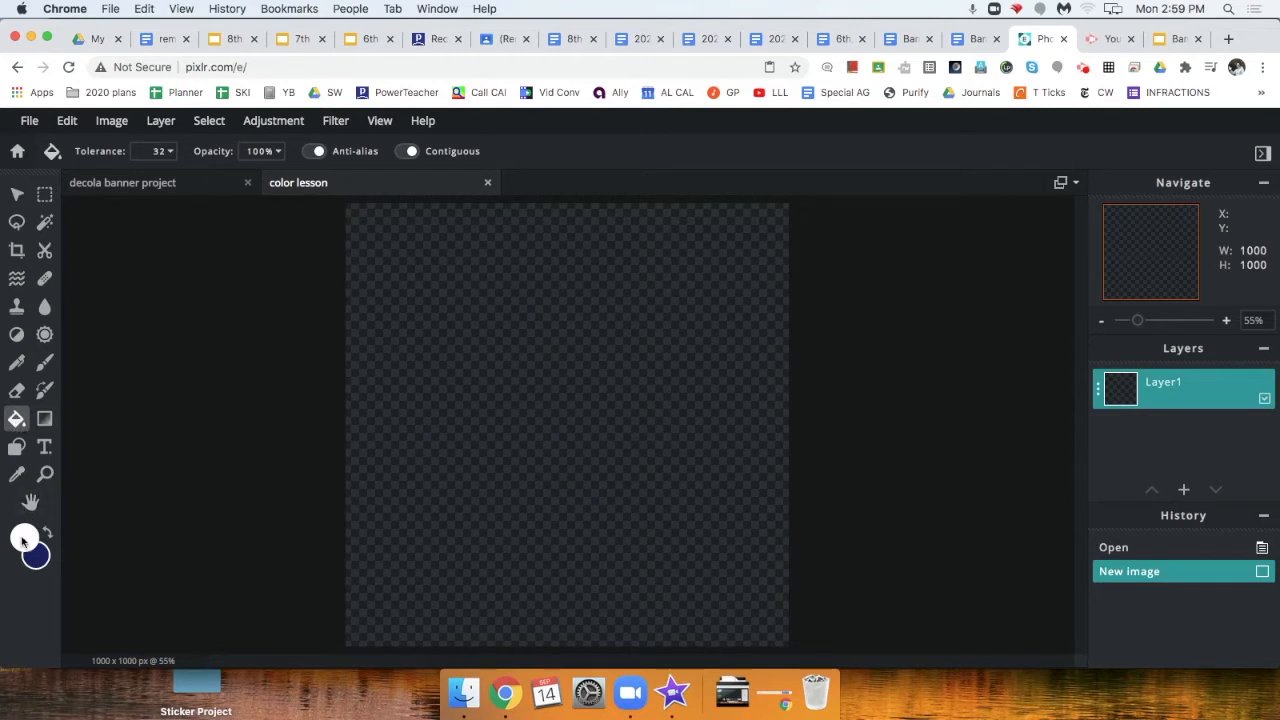
left_click(561, 409)
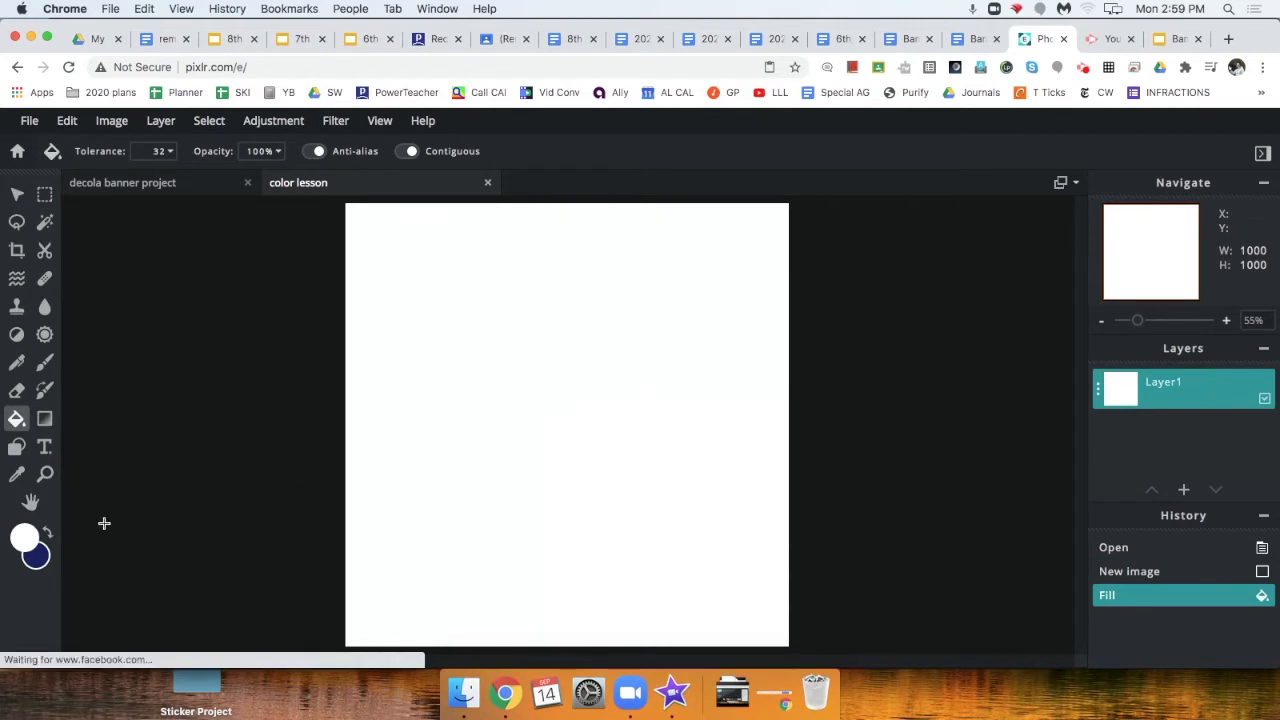
left_click(48, 536)
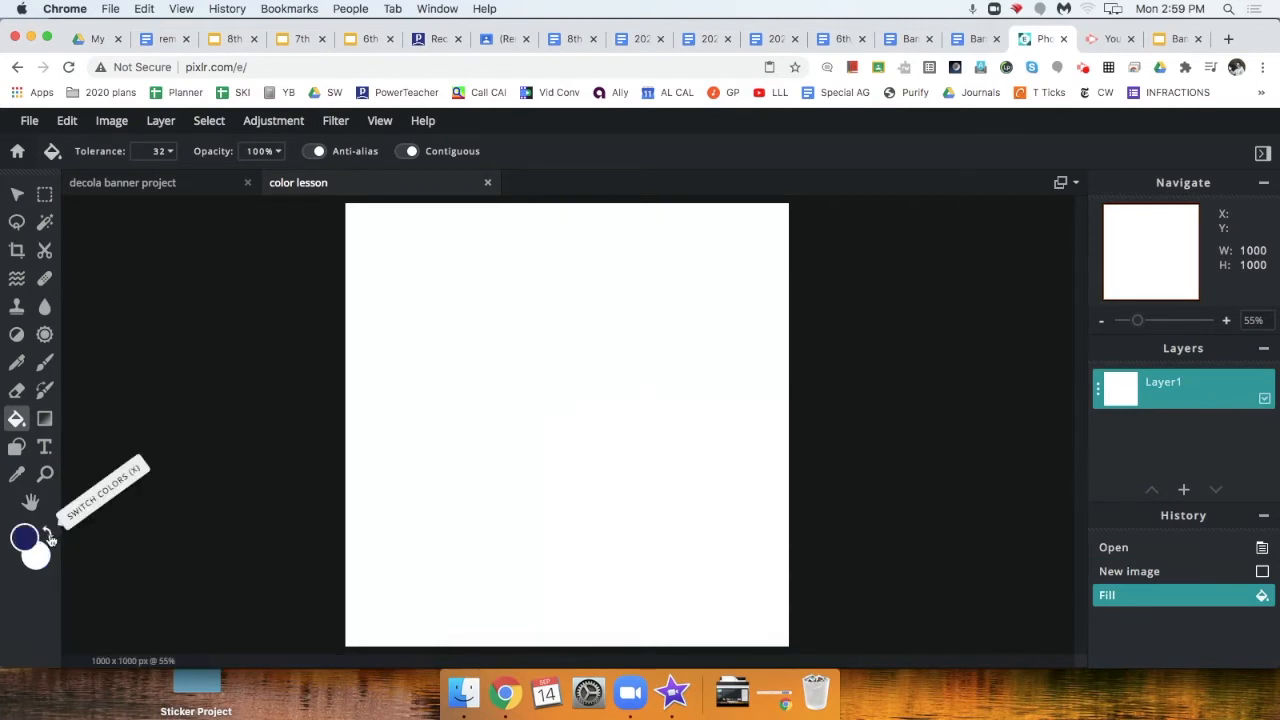
left_click(553, 416)
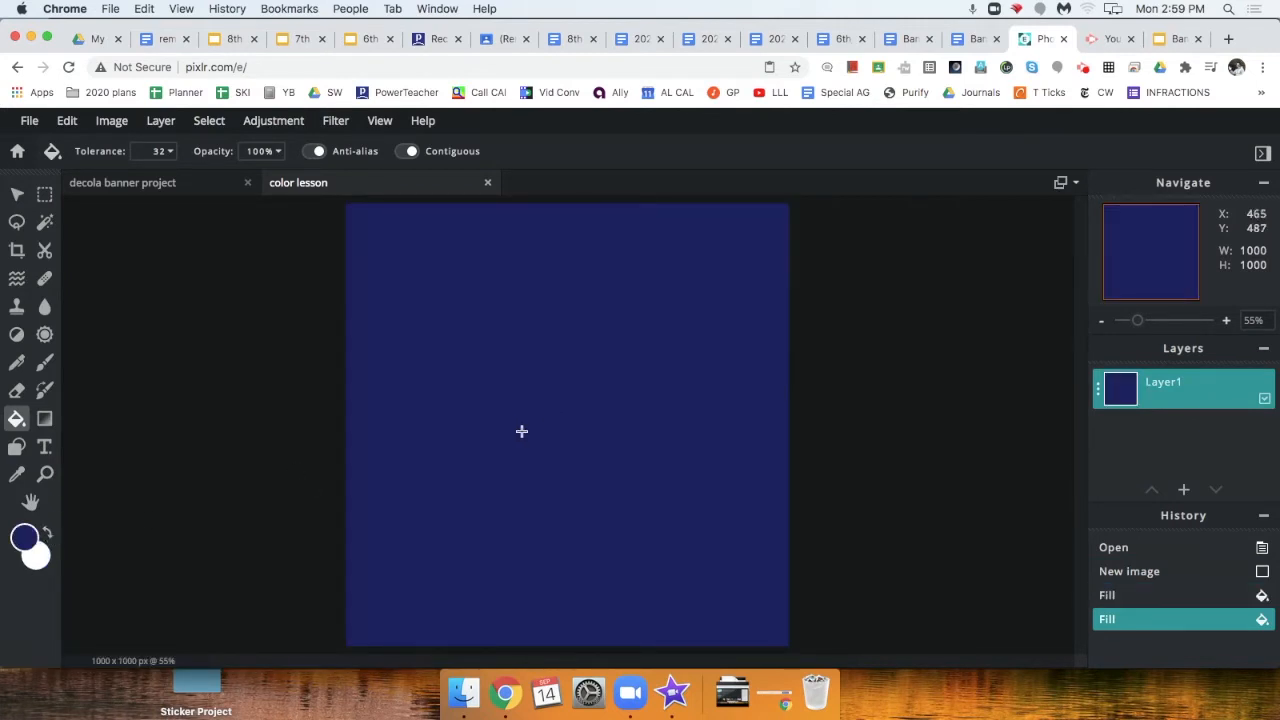
- Pick a bright green foreground color and fill the whole canvas with it
left_click(24, 539)
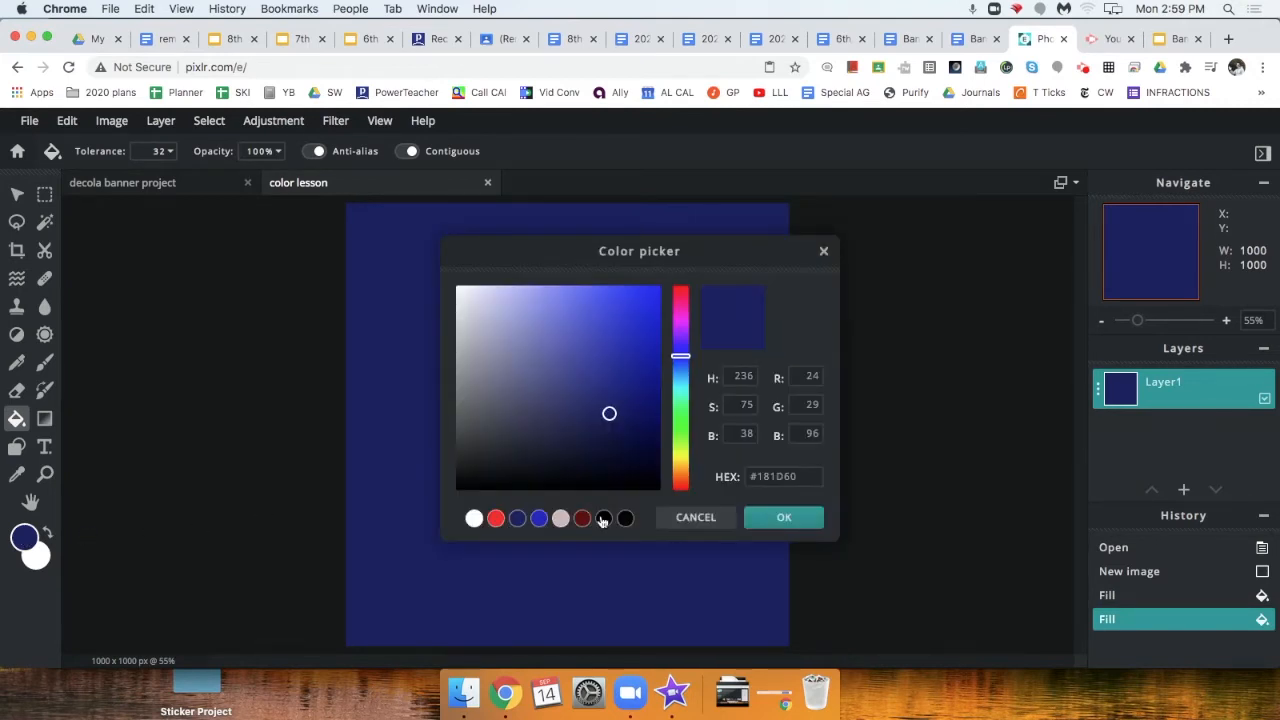
left_click(591, 478)
left_click_drag(683, 388, 680, 435)
left_click_drag(646, 334, 660, 286)
left_click(785, 517)
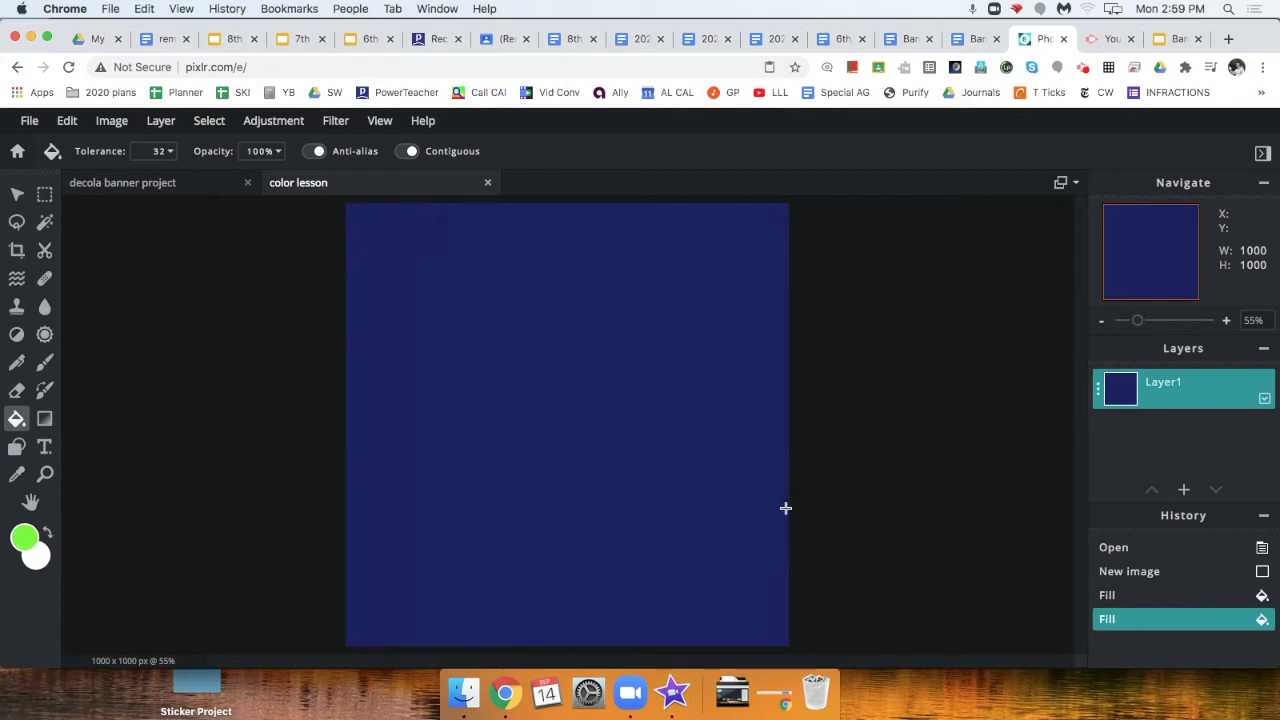
scroll(589, 377, "down", 2)
left_click(588, 378)
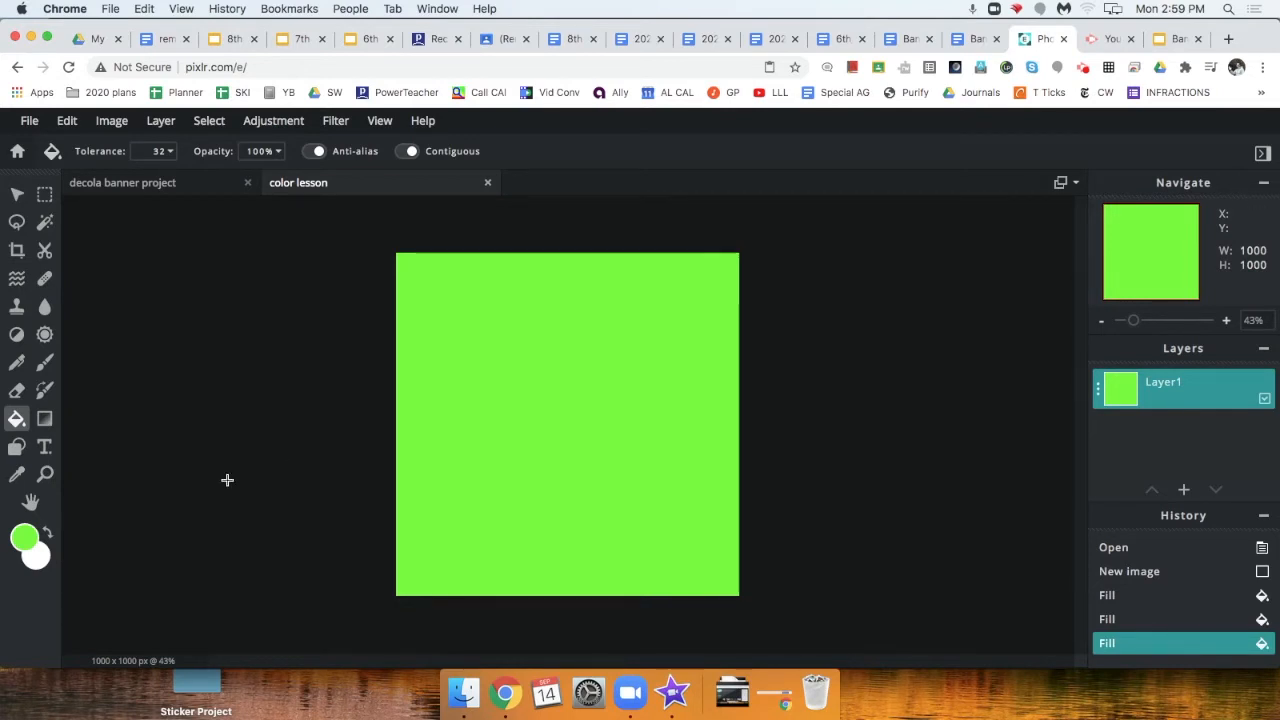
- Set up a white brush from the hard round 50 preset with size 58 px, softness 0% and step 0%
left_click(46, 366)
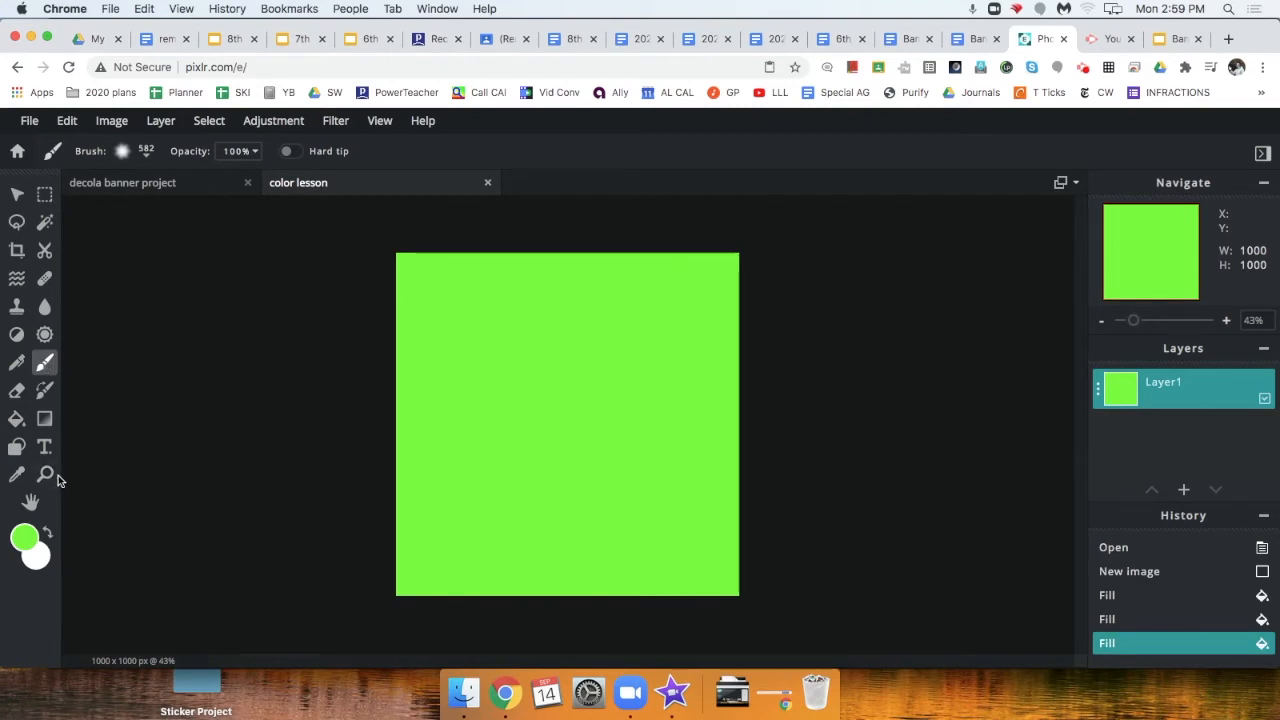
left_click(47, 538)
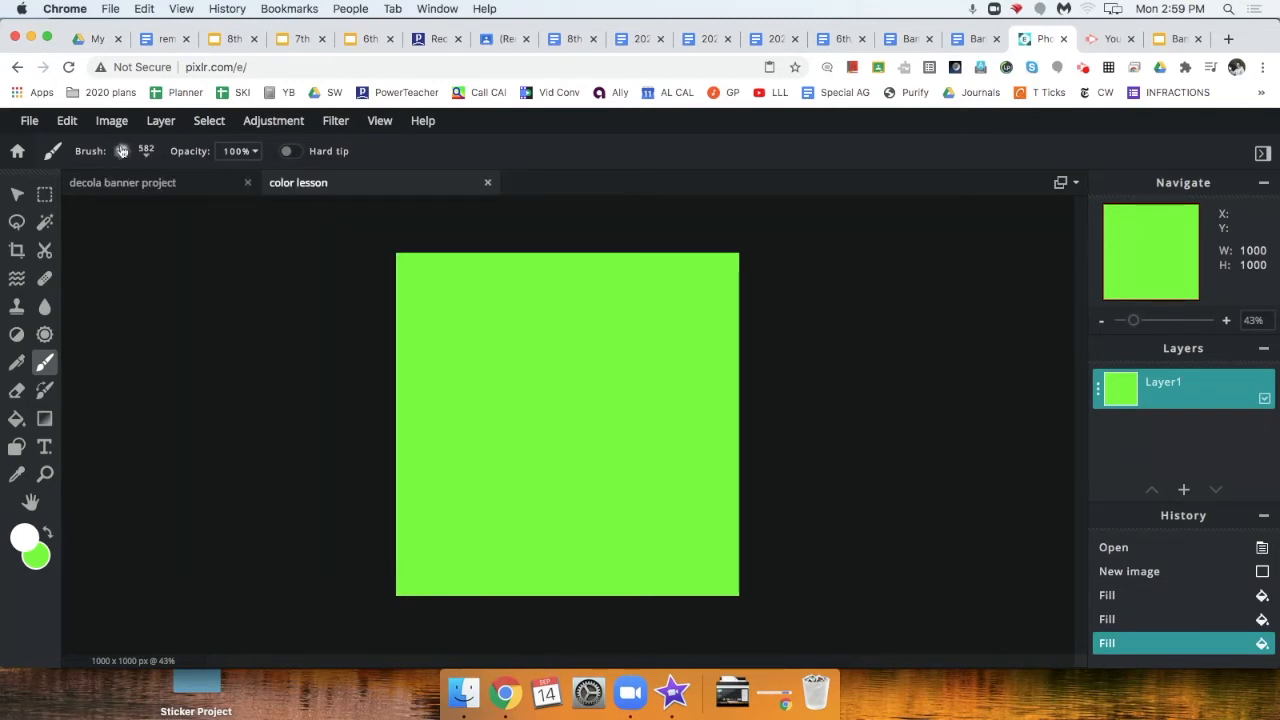
left_click(121, 150)
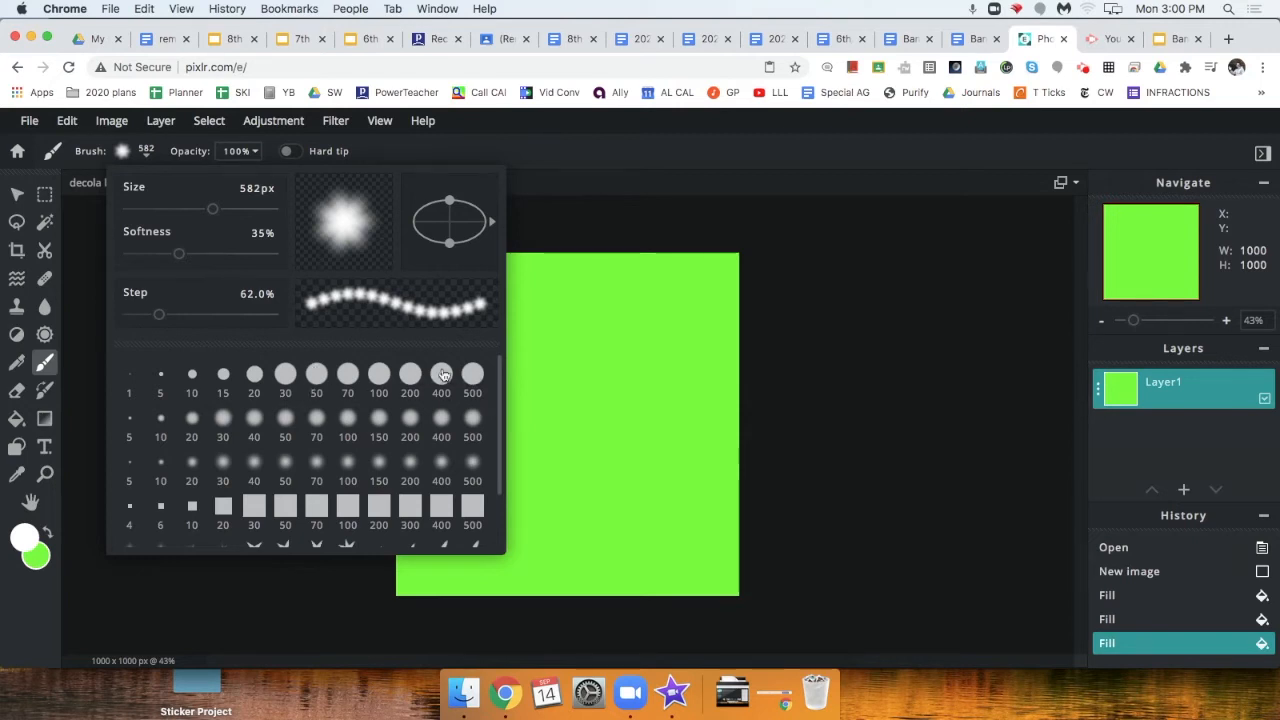
left_click(316, 374)
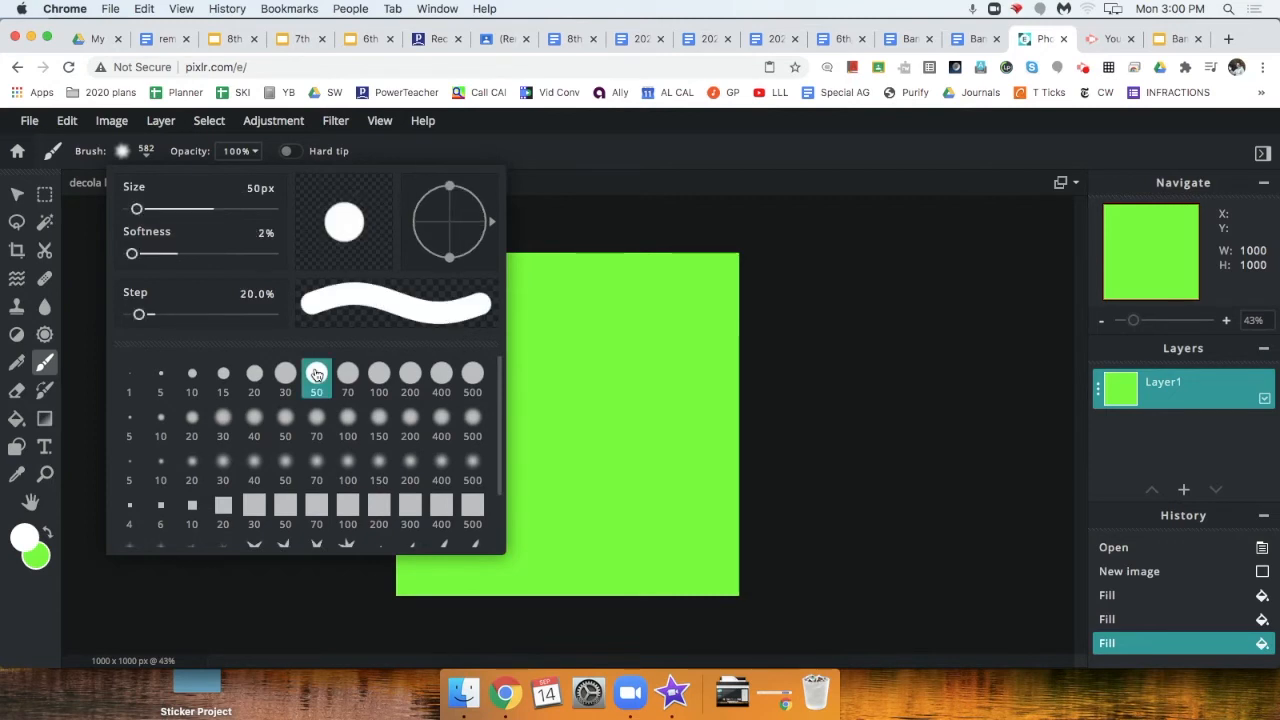
mouse_move(137, 209)
left_mouse_down()
mouse_move(163, 209)
mouse_move(137, 209)
left_mouse_up()
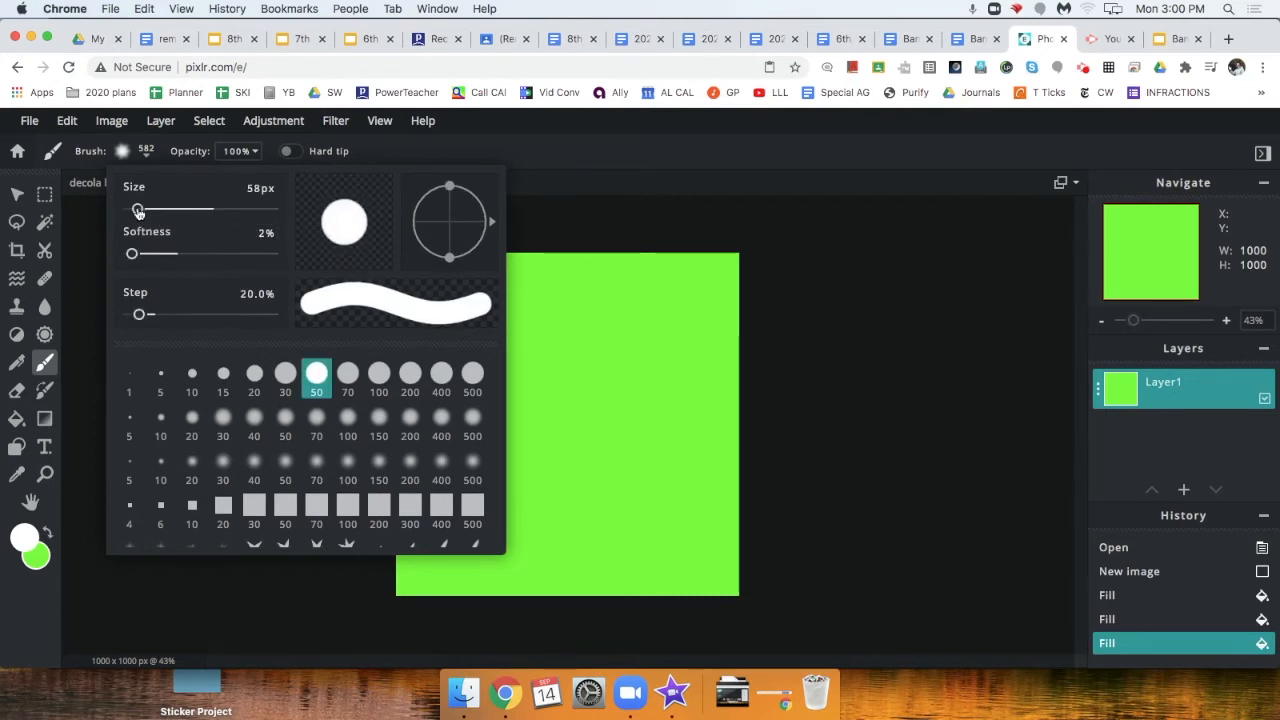
mouse_move(131, 254)
left_mouse_down()
mouse_move(171, 255)
mouse_move(127, 255)
left_mouse_up()
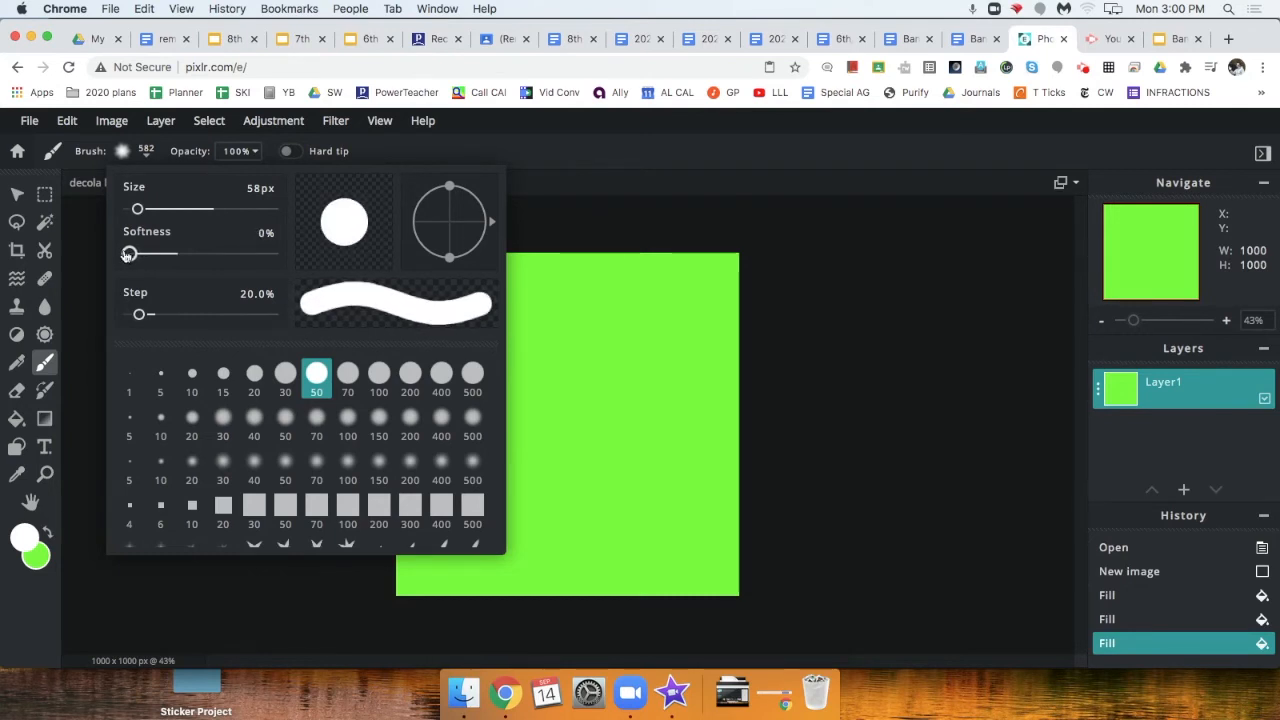
mouse_move(138, 315)
left_mouse_down()
mouse_move(205, 316)
mouse_move(131, 318)
left_mouse_up()
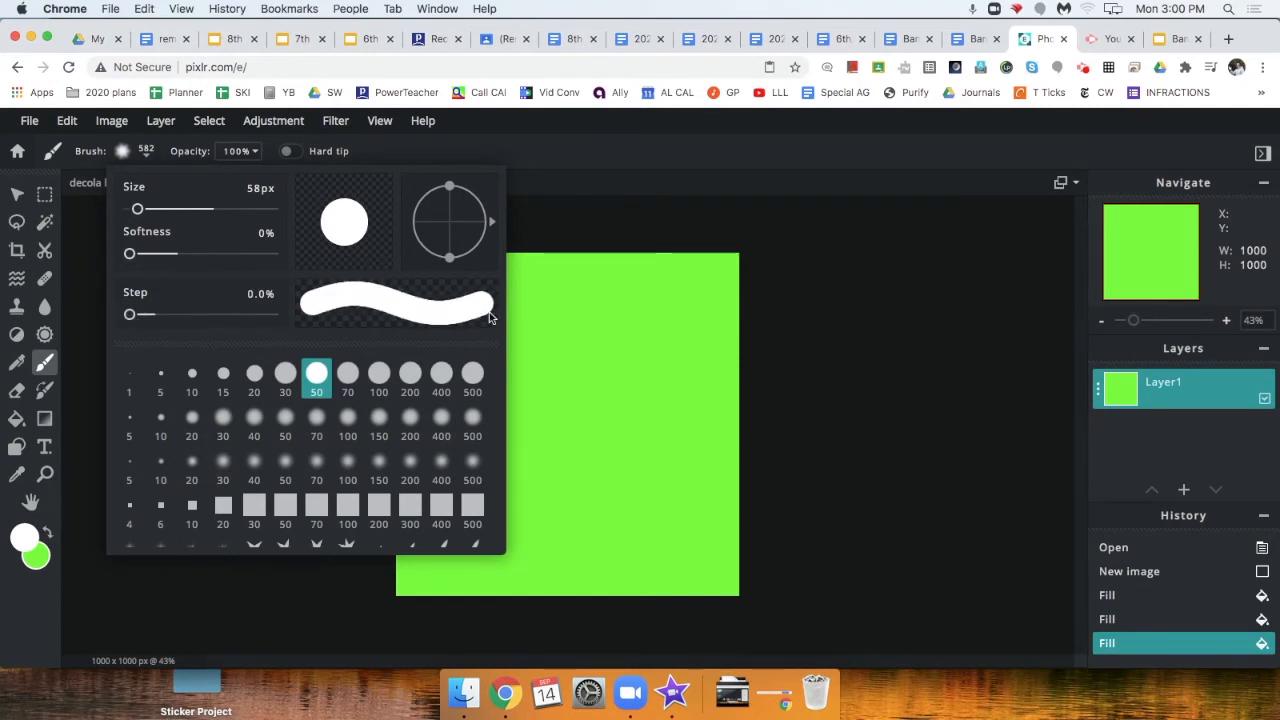
- Paint loose white scribbles over the upper and middle parts of the green canvas
left_click(552, 270)
mouse_move(425, 290)
left_mouse_down()
mouse_move(490, 289)
mouse_move(594, 368)
mouse_move(626, 481)
mouse_move(482, 382)
mouse_move(715, 258)
left_mouse_up()
mouse_move(611, 238)
left_mouse_down()
mouse_move(586, 506)
mouse_move(679, 355)
mouse_move(364, 343)
mouse_move(472, 484)
mouse_move(538, 441)
mouse_move(712, 440)
mouse_move(687, 441)
mouse_move(678, 334)
left_mouse_up()
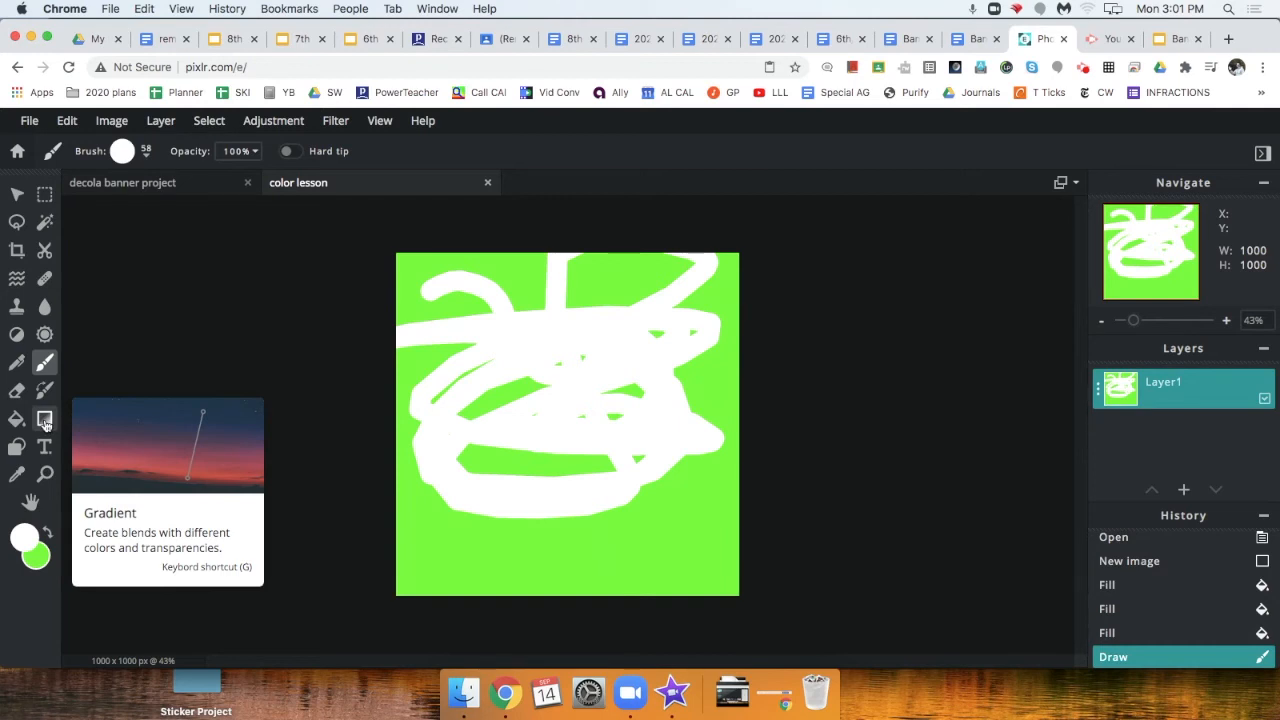
- Apply a linear gradient with the rainbow preset diagonally across the canvas from the upper-left corner area to beyond the center
left_click(44, 421)
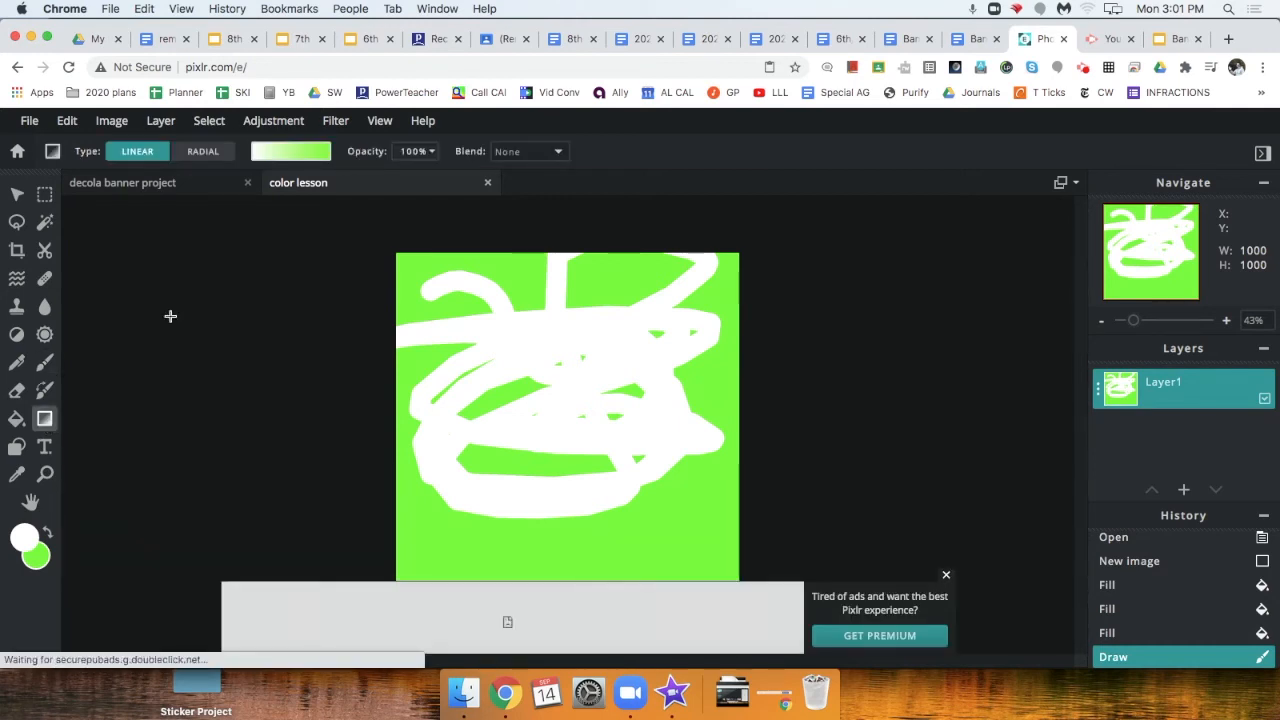
left_click(290, 156)
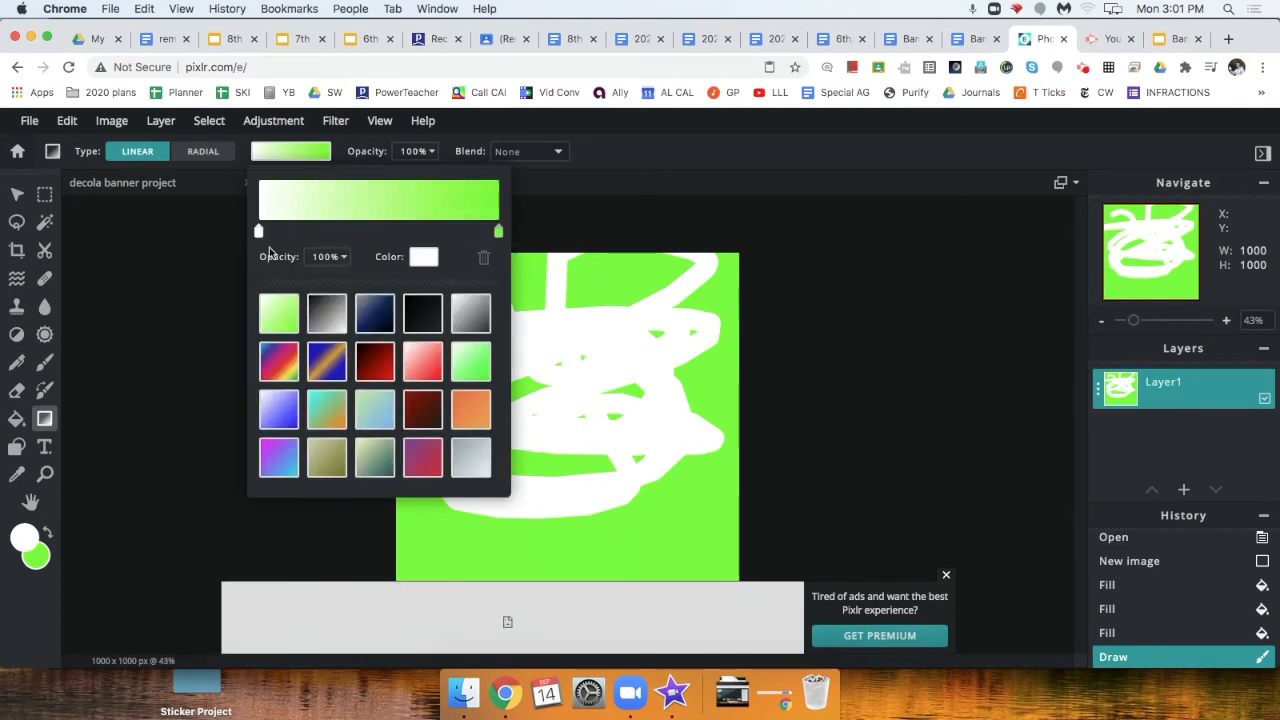
left_click(280, 370)
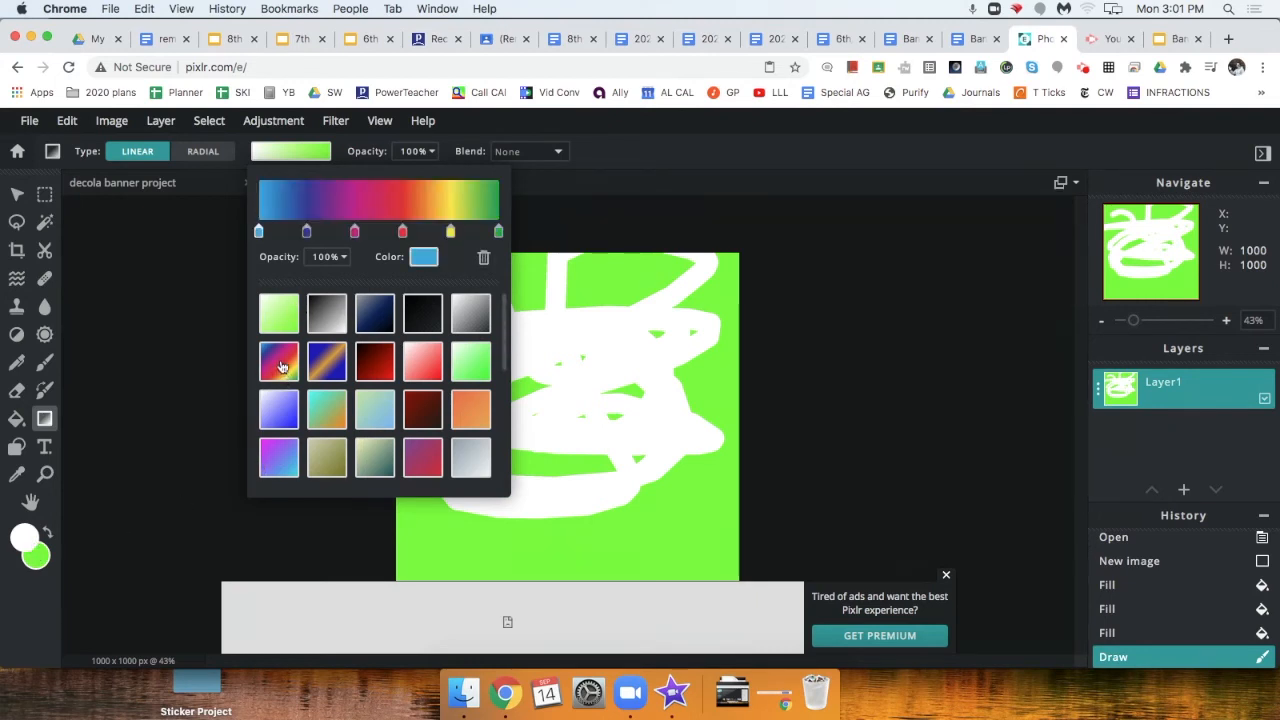
left_click_drag(436, 271, 600, 442)
scroll(600, 442, "down", 1)
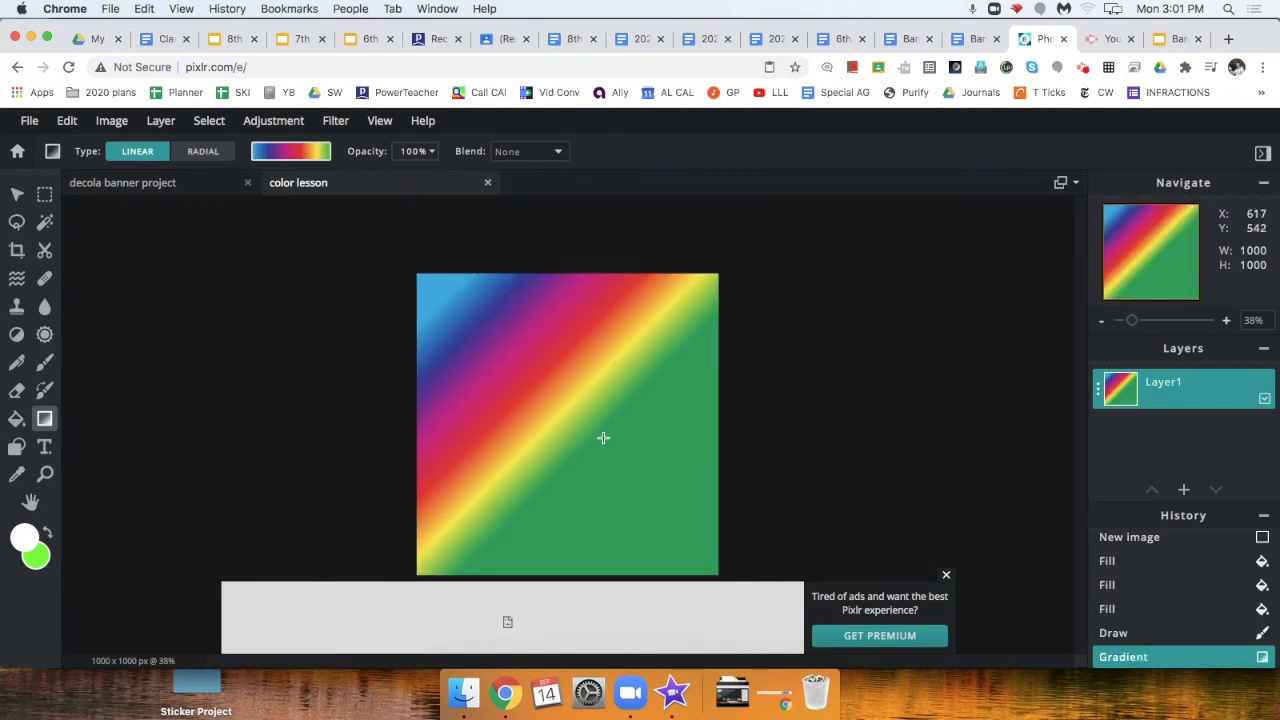
- Redraw the rainbow linear gradient in several directions and lengths, ending with a narrow, nearly vertical band at the canvas center
left_click_drag(586, 351, 612, 443)
left_click_drag(667, 345, 471, 491)
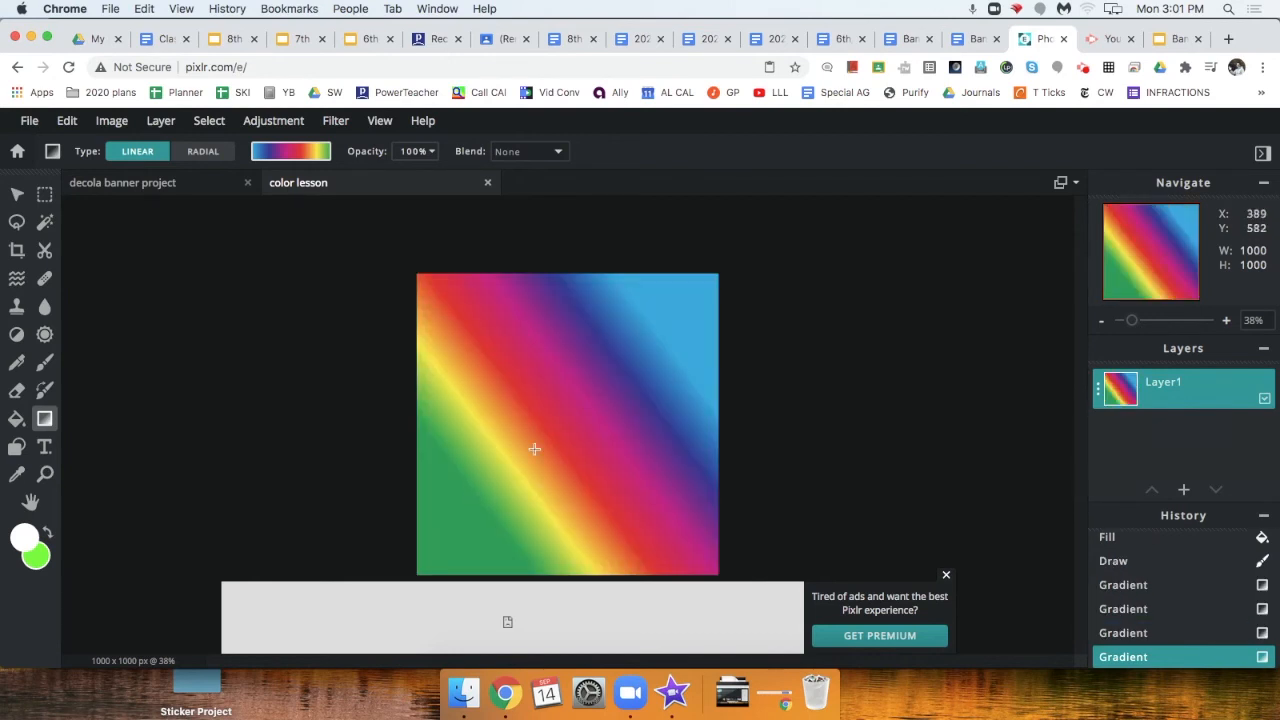
left_click_drag(531, 450, 615, 397)
left_click_drag(566, 289, 567, 460)
scroll(567, 460, "down", 2)
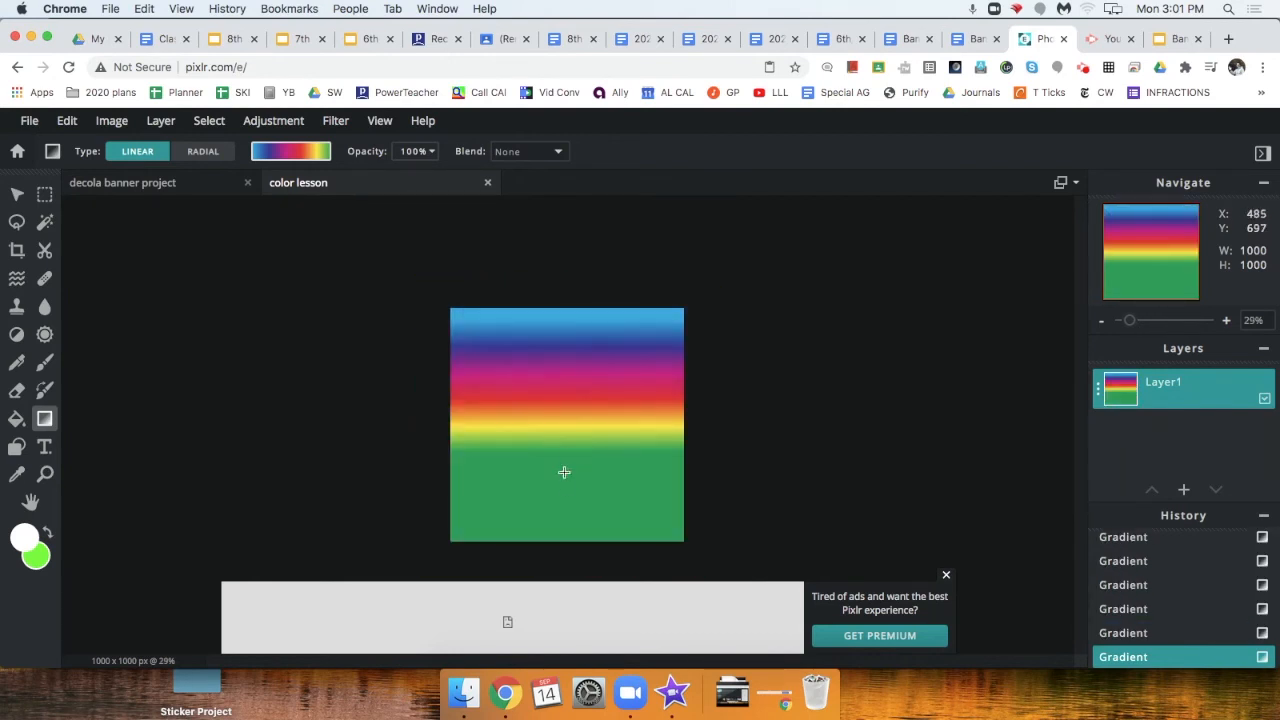
left_click_drag(539, 418, 577, 417)
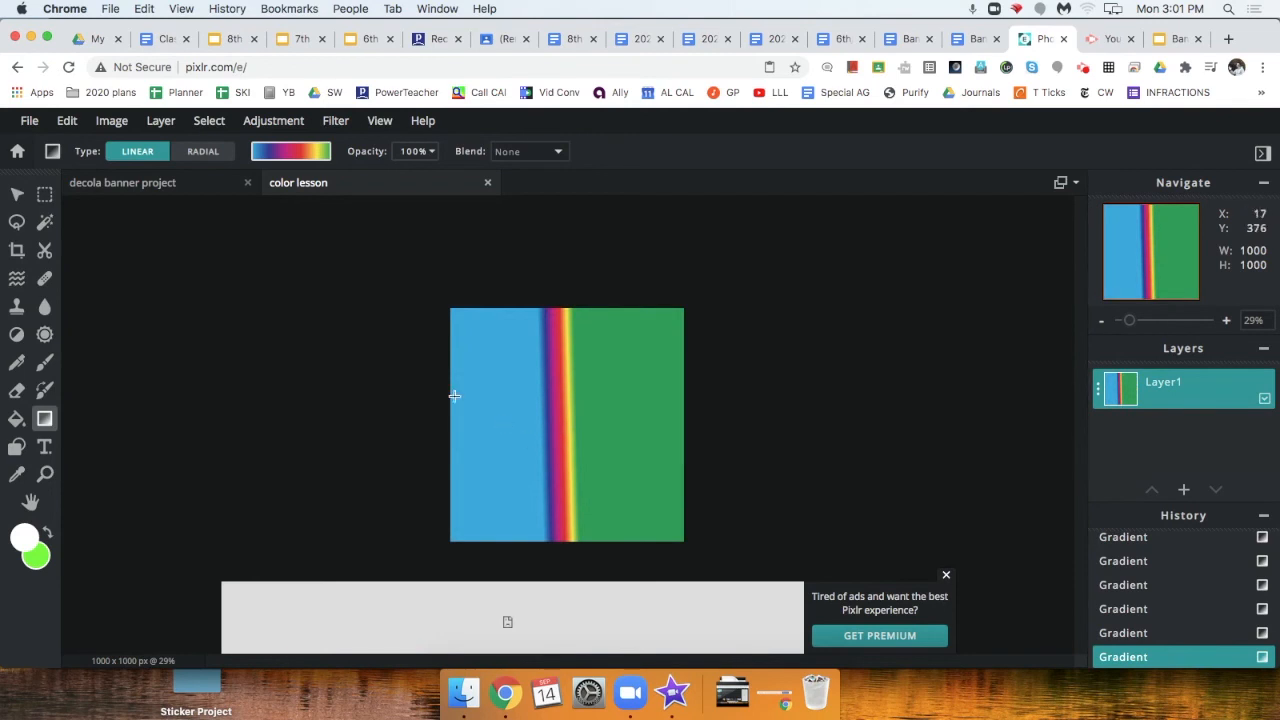
scroll(463, 271, "down", 2)
scroll(463, 271, "up", 1)
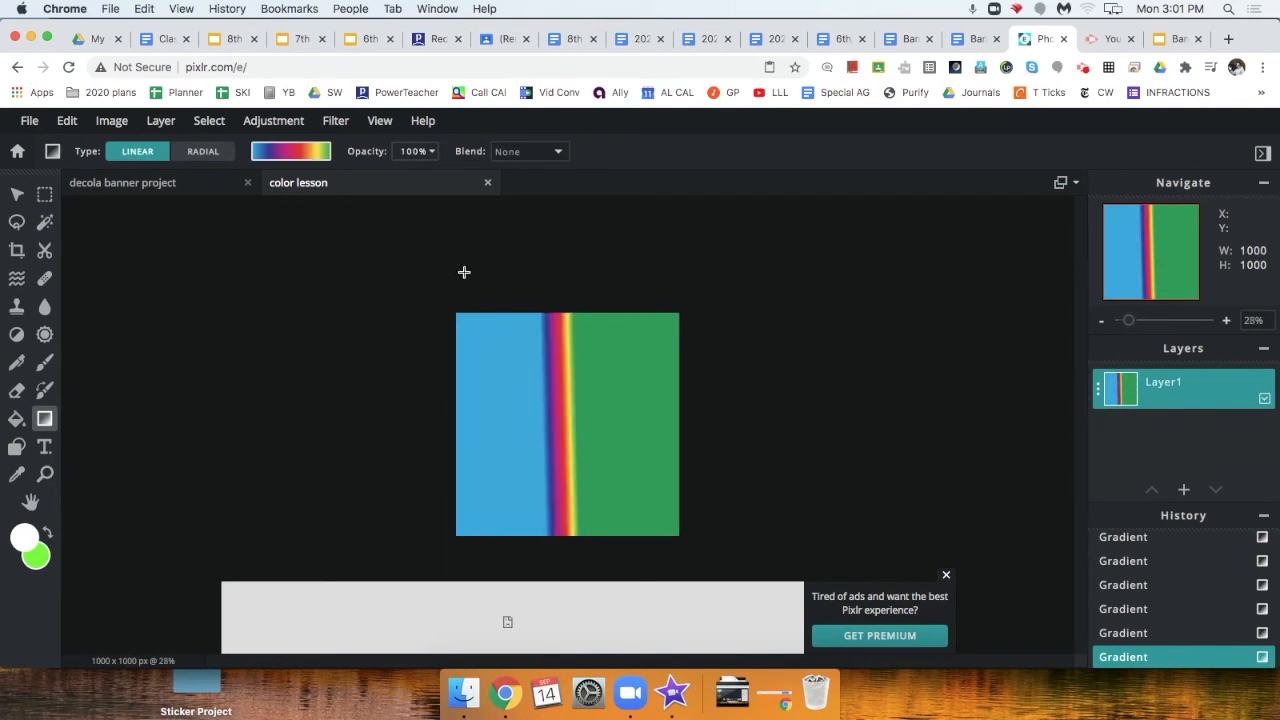
- Try the radial gradient type, then return to linear and apply a diagonal rainbow gradient across the canvas center
left_click(303, 153)
left_click(198, 158)
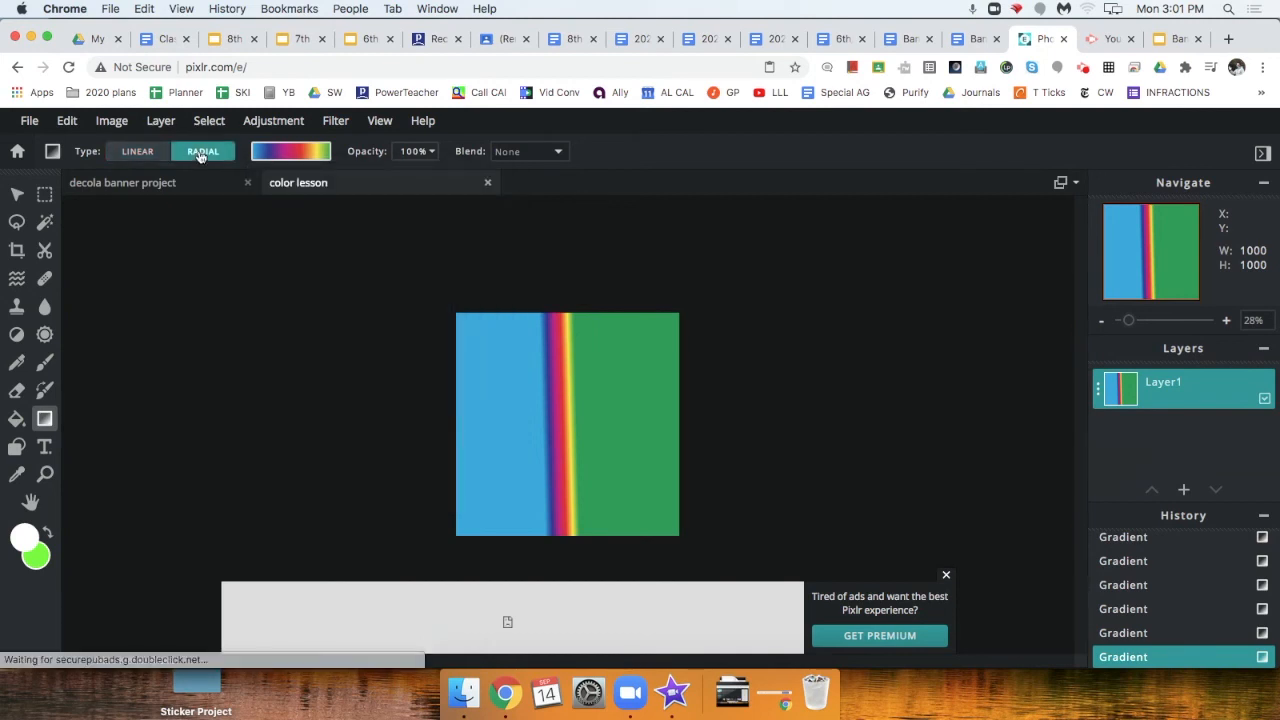
left_click_drag(514, 351, 581, 422)
left_click(138, 157)
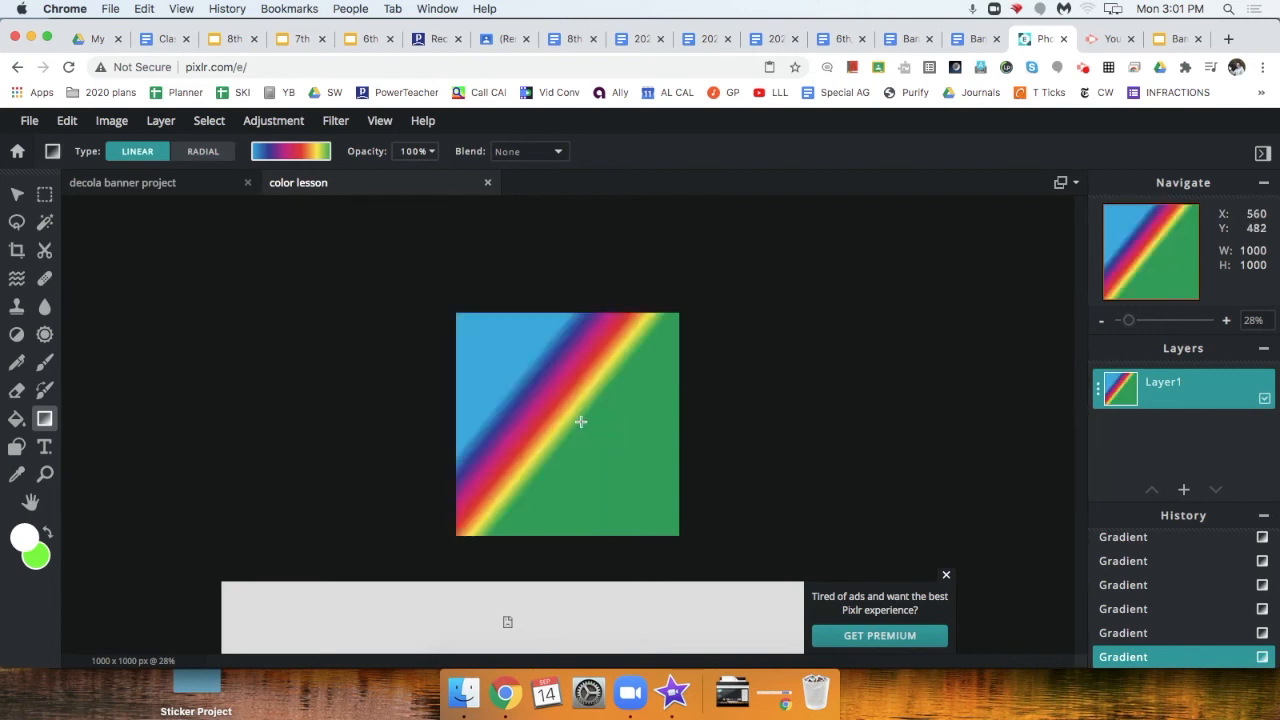
left_click(550, 155)
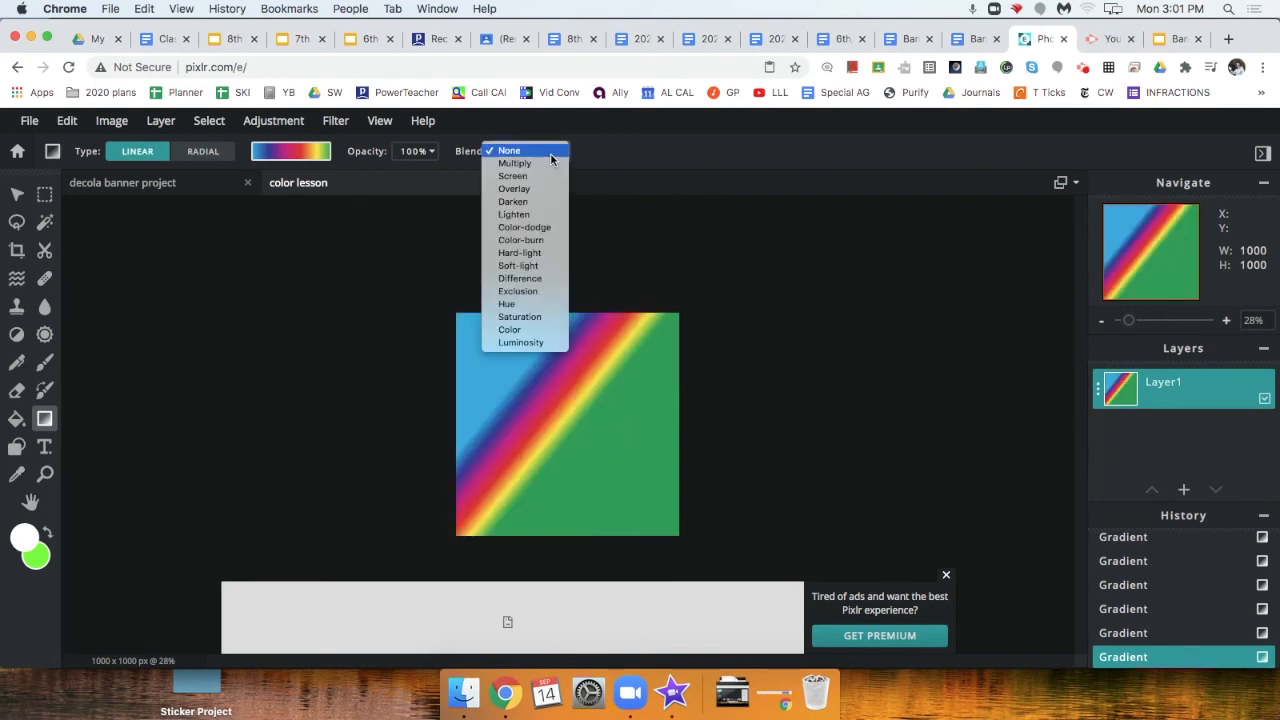
left_click(427, 155)
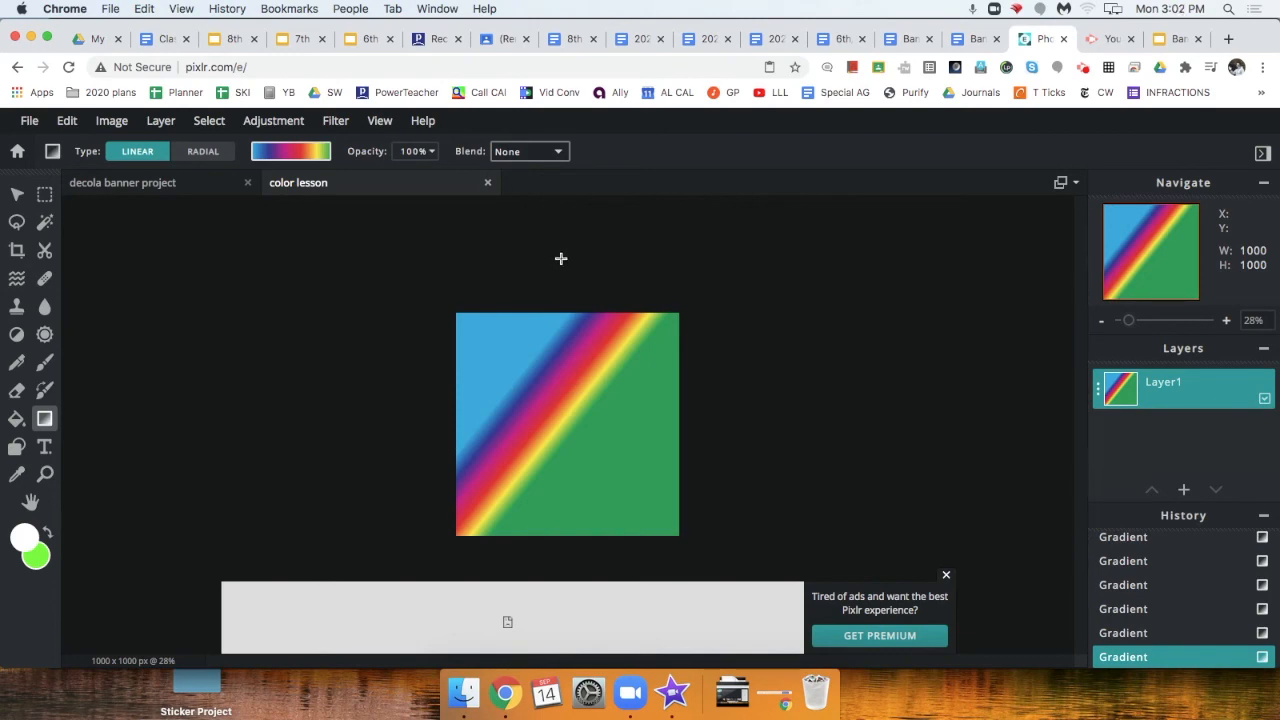
left_click(1085, 68)
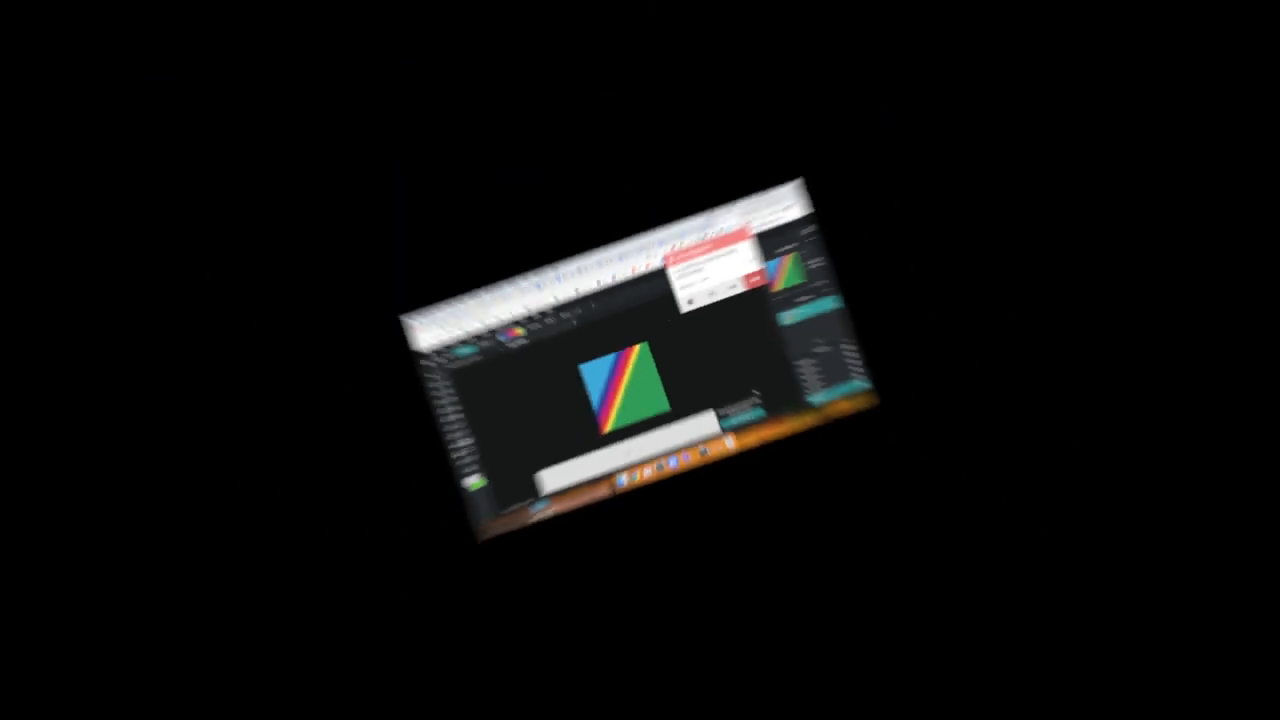